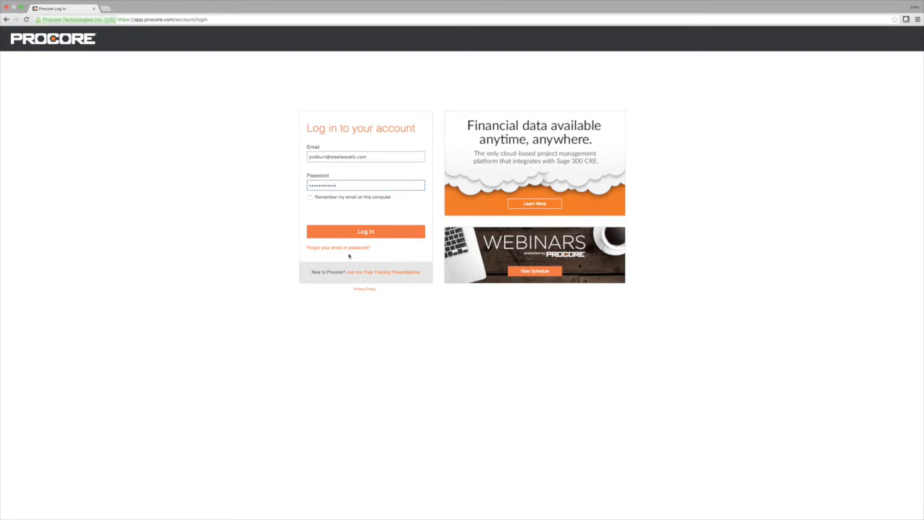
Log in and review the project setup tasks in the Best Practices Checklist
{"action": "left_click", "coordinate": [365, 231]}
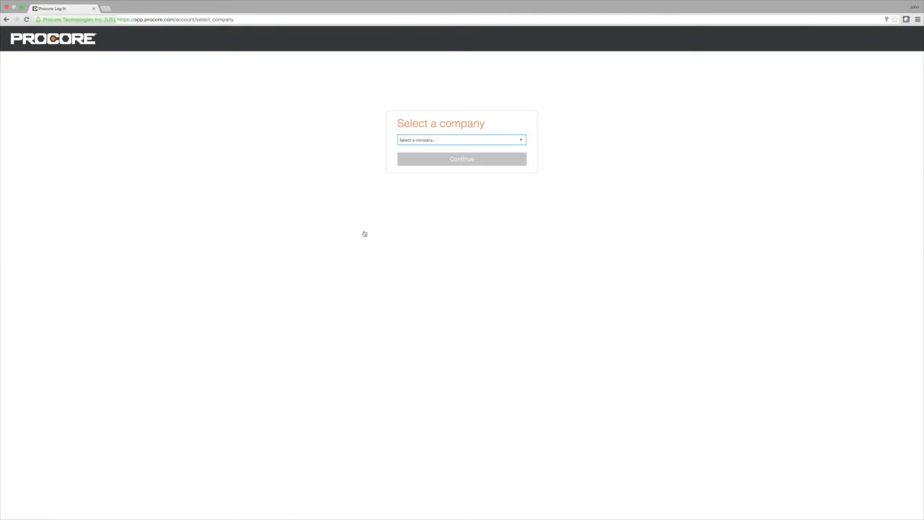
{"action": "key", "text": "super+Tab"}
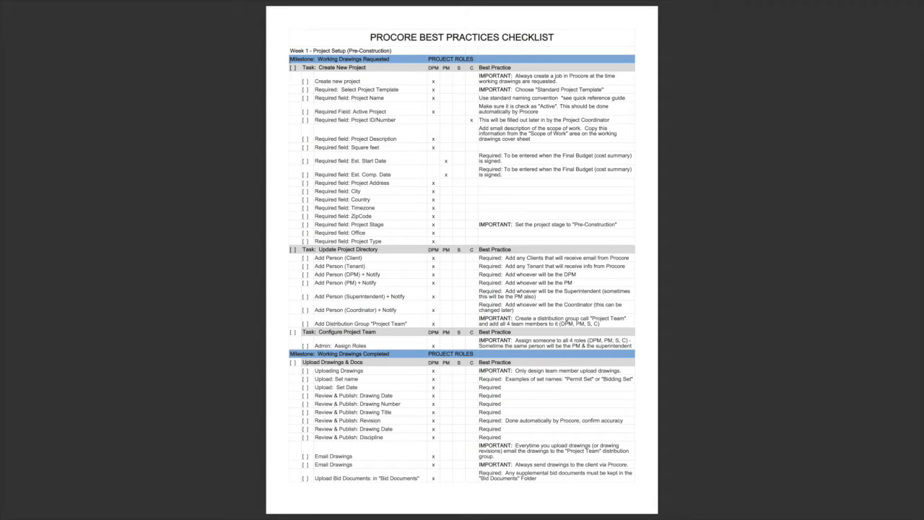
{"action": "left_click_drag", "start_coordinate": [290, 60], "coordinate": [291, 366]}
{"action": "left_click", "coordinate": [387, 74]}
{"action": "key", "text": "super+Tab"}
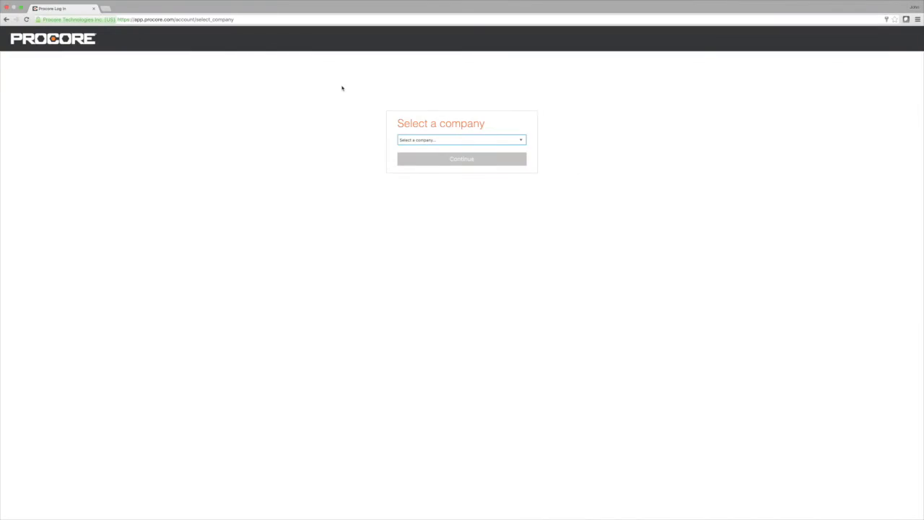
Choose SteelWave as the company and continue into its account
{"action": "left_click", "coordinate": [472, 141]}
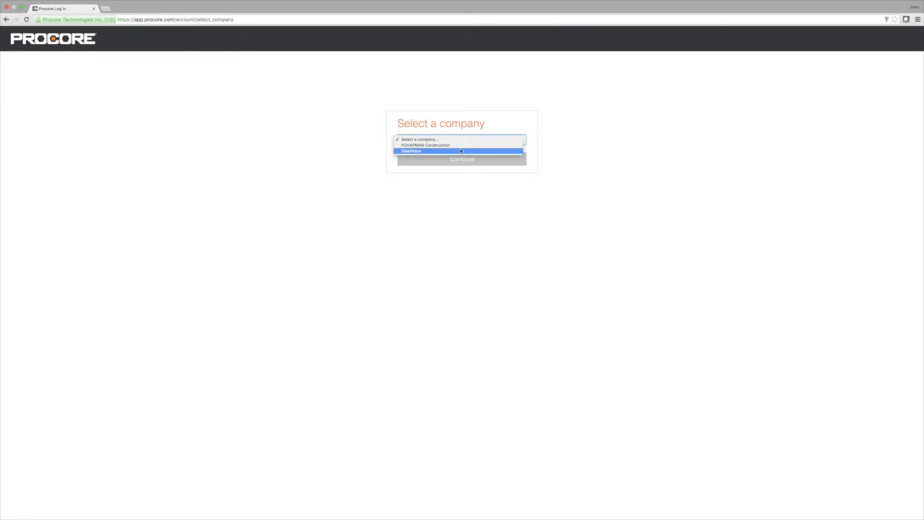
{"action": "left_click", "coordinate": [458, 149]}
{"action": "left_click", "coordinate": [464, 161]}
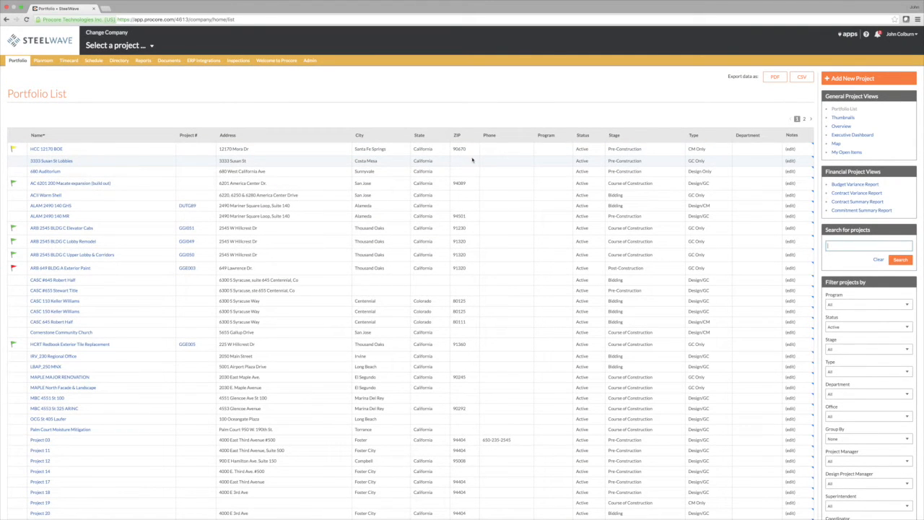
Add a new project based on the Standard Project Template
{"action": "left_click", "coordinate": [847, 80]}
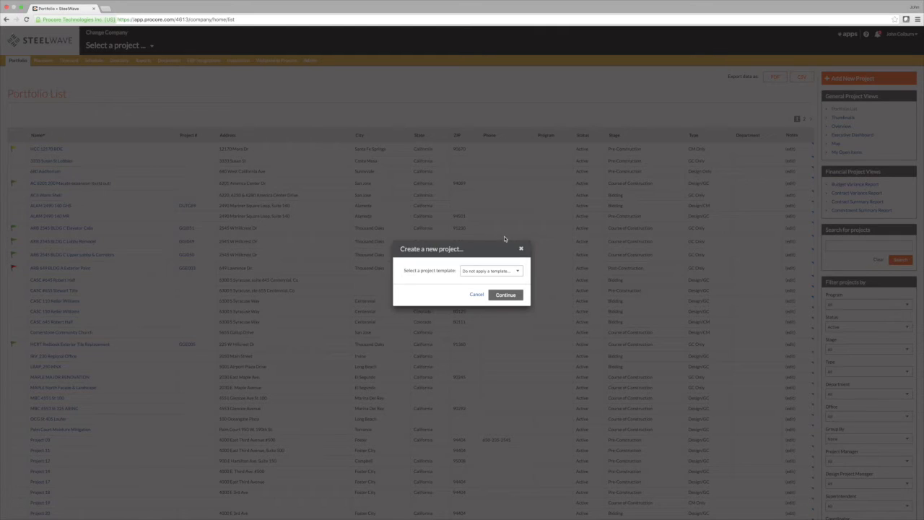
{"action": "left_click", "coordinate": [505, 273]}
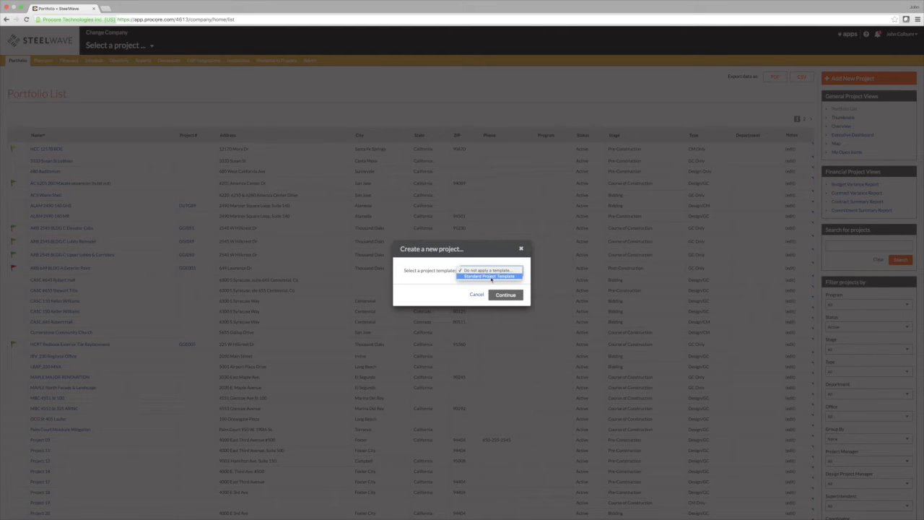
{"action": "left_click", "coordinate": [491, 276]}
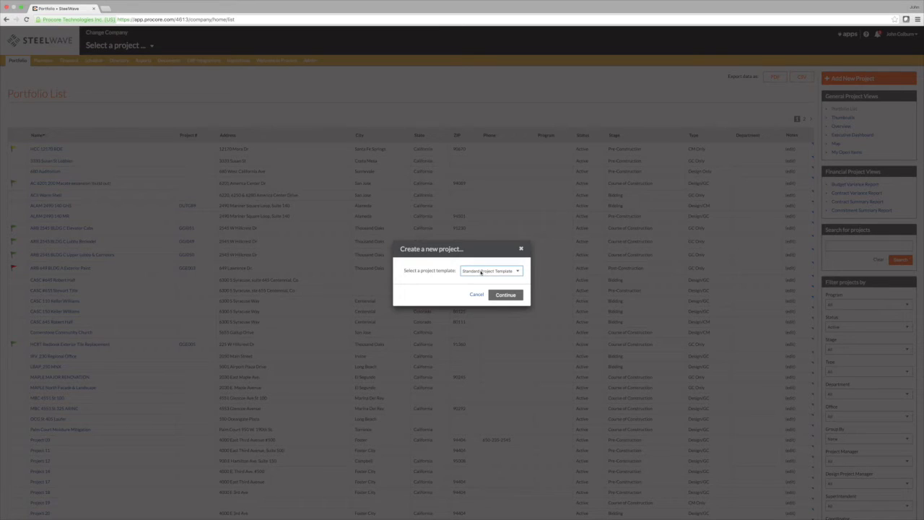
{"action": "left_click", "coordinate": [504, 295]}
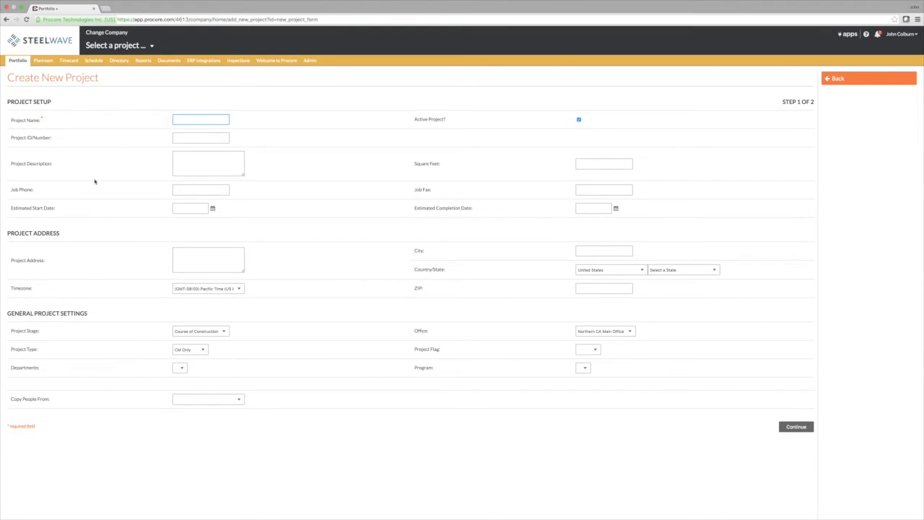
{"action": "left_click_drag", "start_coordinate": [29, 189], "coordinate": [34, 170]}
Enter 'Project 18' as the project name
{"action": "left_click", "coordinate": [135, 170]}
{"action": "left_click", "coordinate": [189, 120]}
{"action": "type", "text": "Project"}
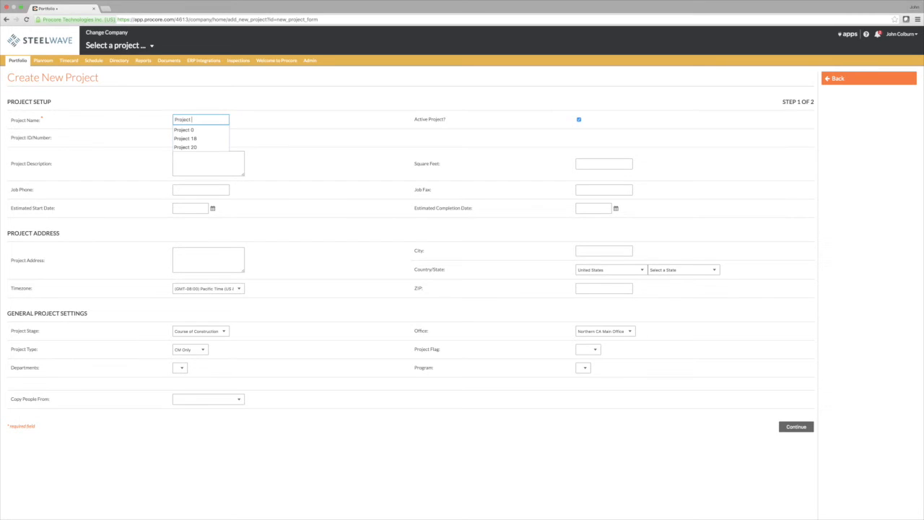
{"action": "type", "text": " 18"}
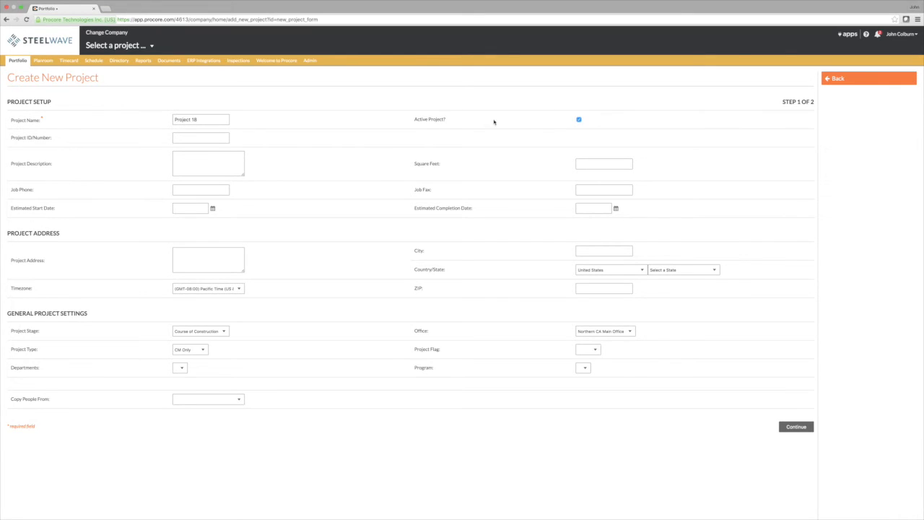
{"action": "left_click", "coordinate": [192, 137]}
Describe the private offices and break area, and enter 10000 square feet
{"action": "left_click", "coordinate": [197, 163]}
{"action": "type", "text": "reak Area, ..."}
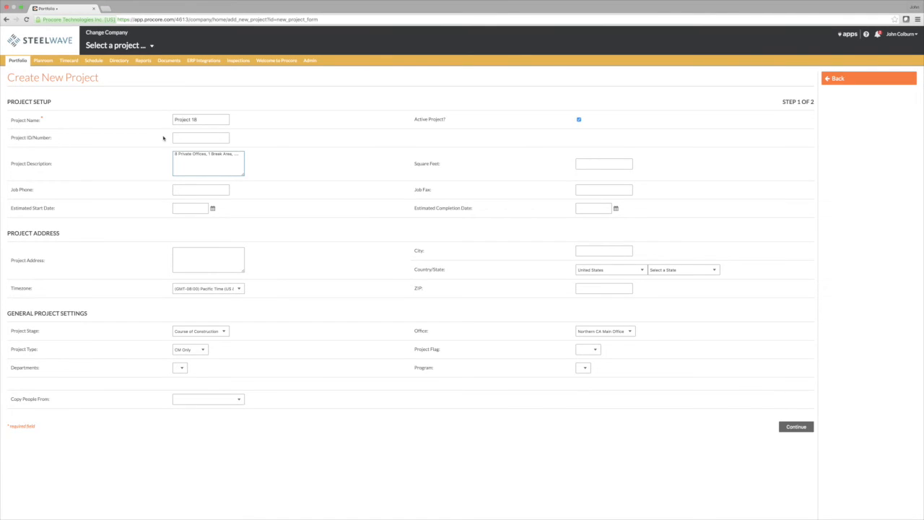
{"action": "key", "text": "Tab"}
{"action": "type", "text": "10000"}
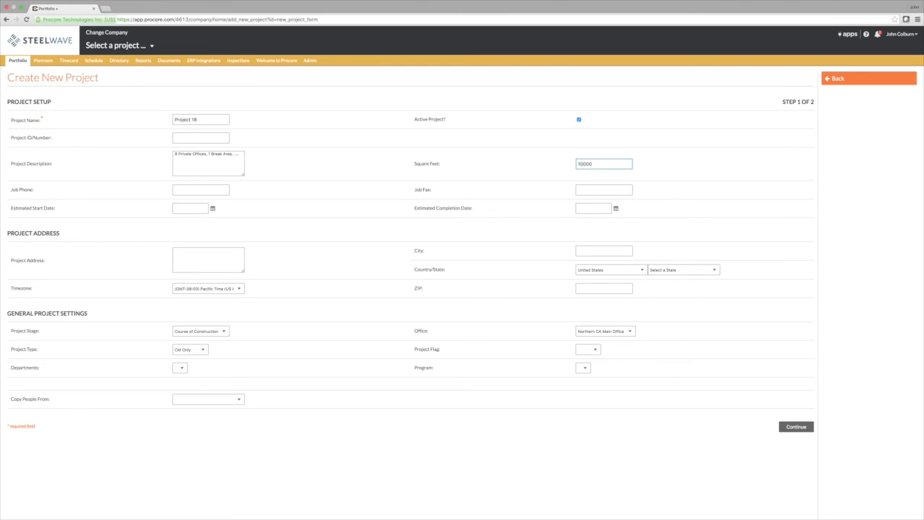
{"action": "key", "text": "Tab"}
{"action": "key", "text": "Tab"}
{"action": "key", "text": "Tab"}
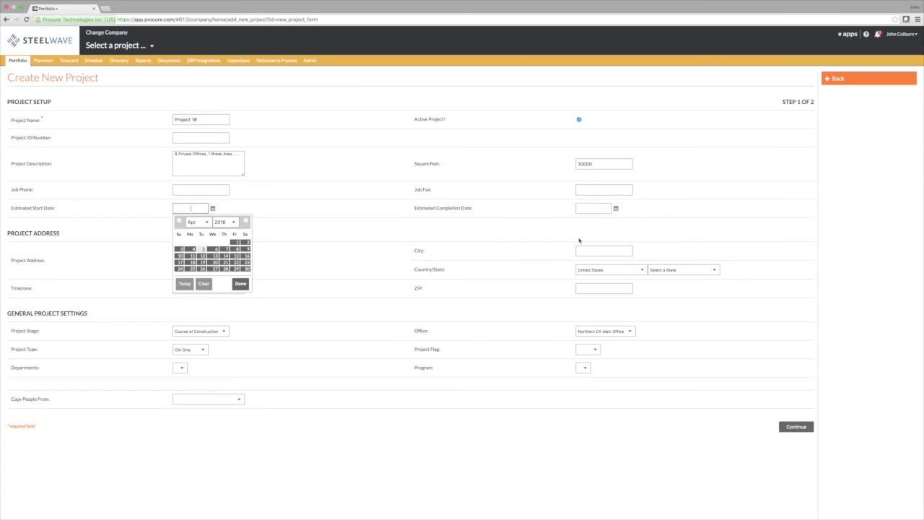
{"action": "left_click", "coordinate": [47, 233]}
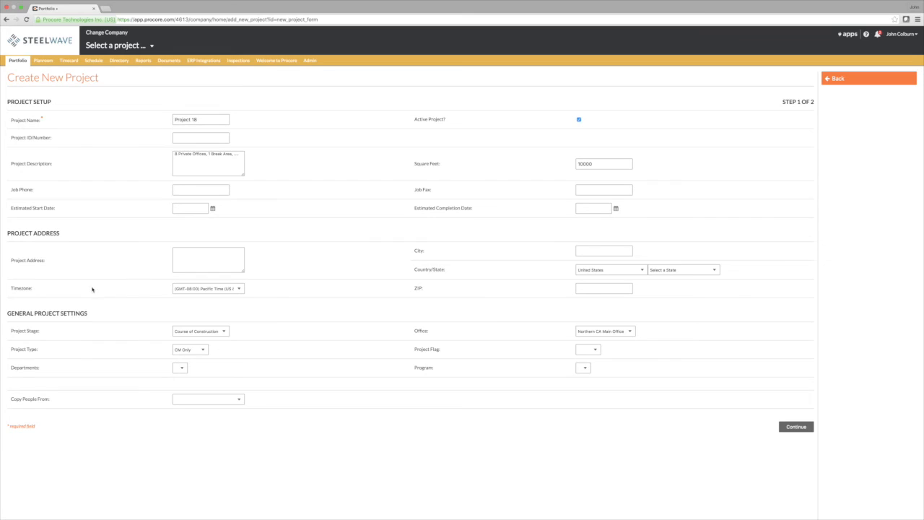
{"action": "left_click", "coordinate": [187, 252]}
{"action": "type", "text": "4000"}
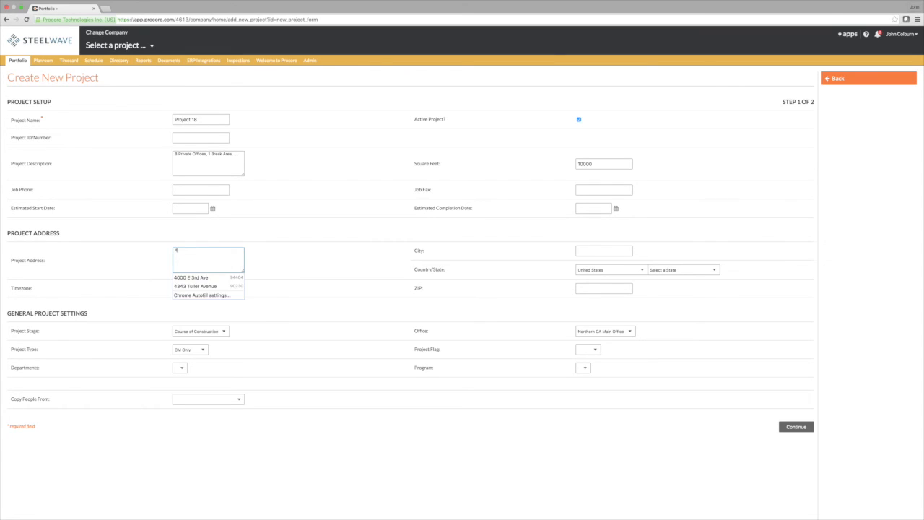
{"action": "left_click", "coordinate": [180, 278]}
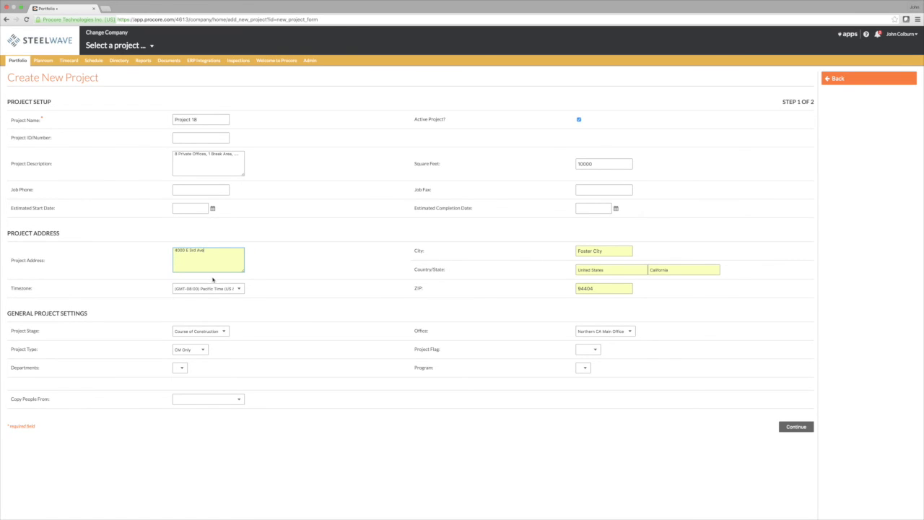
{"action": "left_click", "coordinate": [333, 313]}
Set the project stage to Pre-Construction and the project type to Design/GC
{"action": "left_click", "coordinate": [201, 333]}
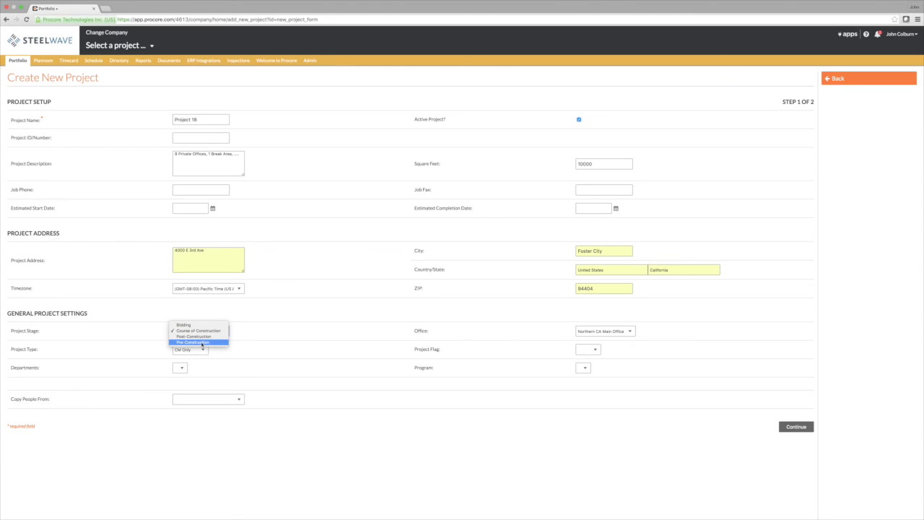
{"action": "left_click", "coordinate": [202, 343]}
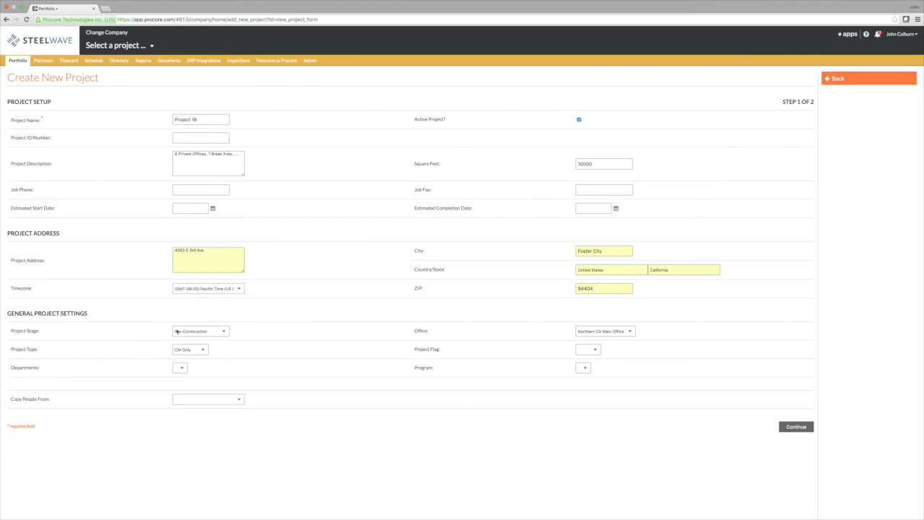
{"action": "left_click", "coordinate": [189, 350]}
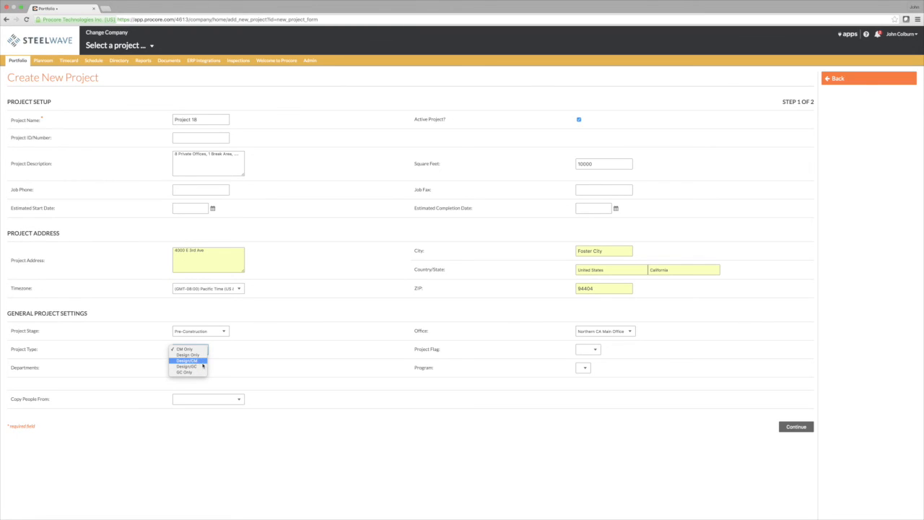
{"action": "left_click", "coordinate": [199, 366]}
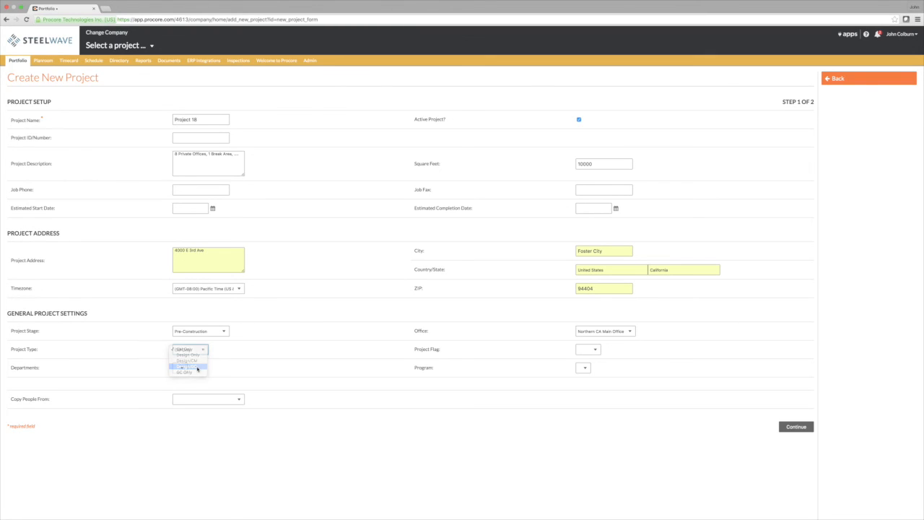
{"action": "left_click", "coordinate": [278, 315]}
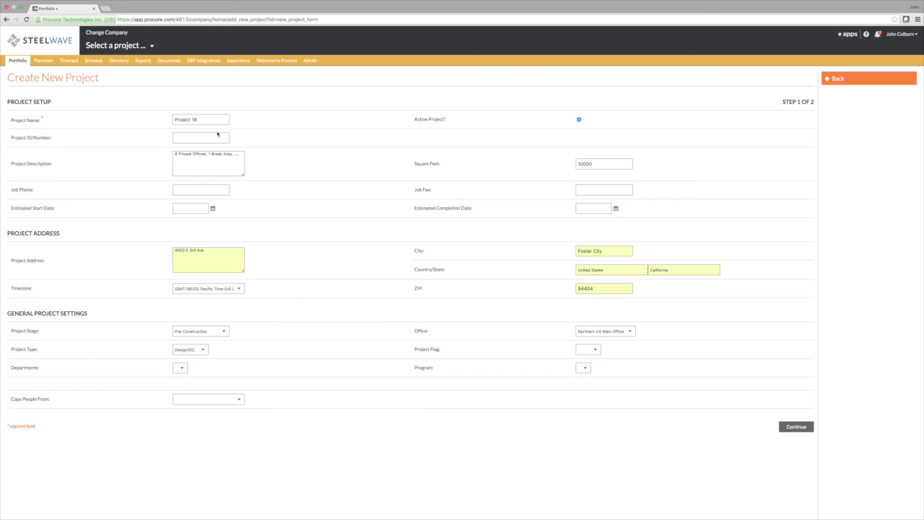
Edit the project name, typing 'Test' at the start, then backspacing
{"action": "left_click", "coordinate": [175, 120]}
{"action": "type", "text": "Test"}
{"action": "key", "text": "BackSpace"}
{"action": "key", "text": "BackSpace"}
{"action": "key", "text": "BackSpace"}
{"action": "key", "text": "BackSpace"}
{"action": "key", "text": "BackSpace"}
Submit the Project 18 form to create the project
{"action": "left_click", "coordinate": [255, 122]}
{"action": "left_click", "coordinate": [801, 428]}
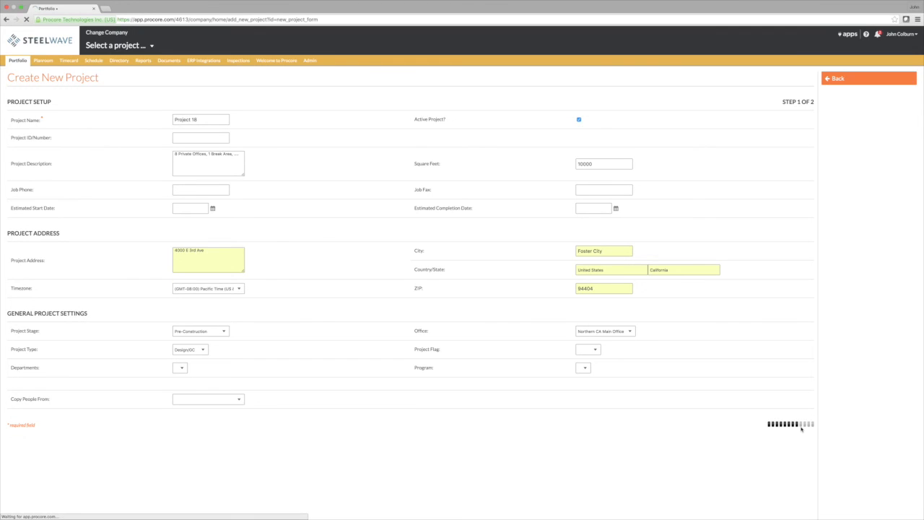